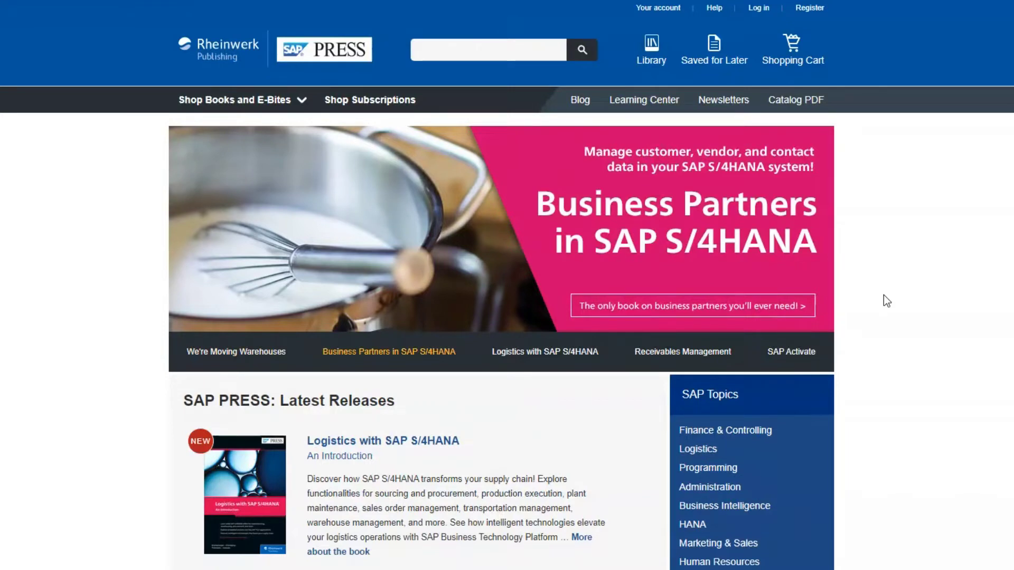
Open the SAP PRESS login form from the home page's Log in link
left_click(756, 8)
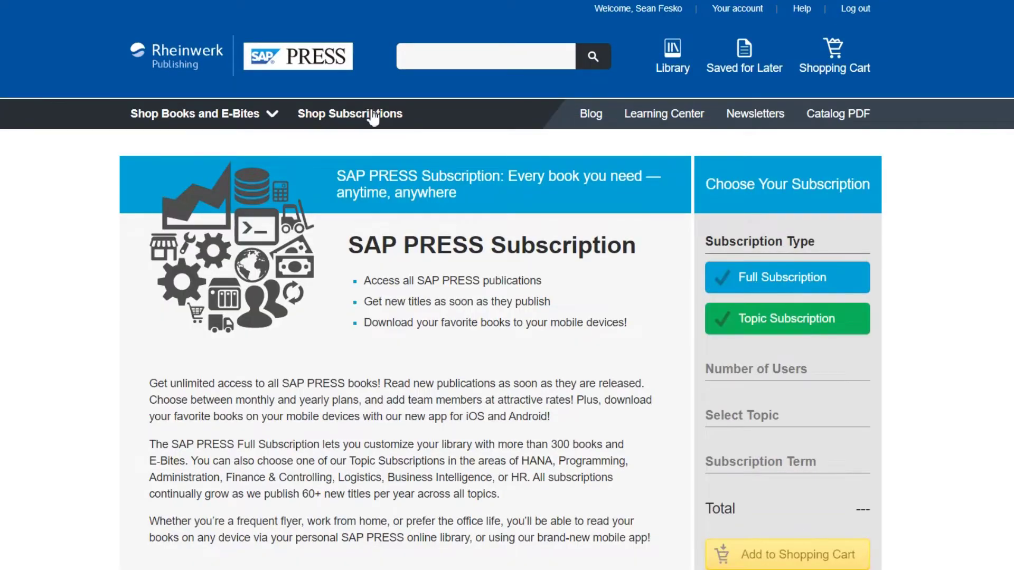
Review the subscription Pricing and Features table, then choose the Topic Subscription type
scroll(174, 284, "down", 2)
scroll(174, 284, "down", 7)
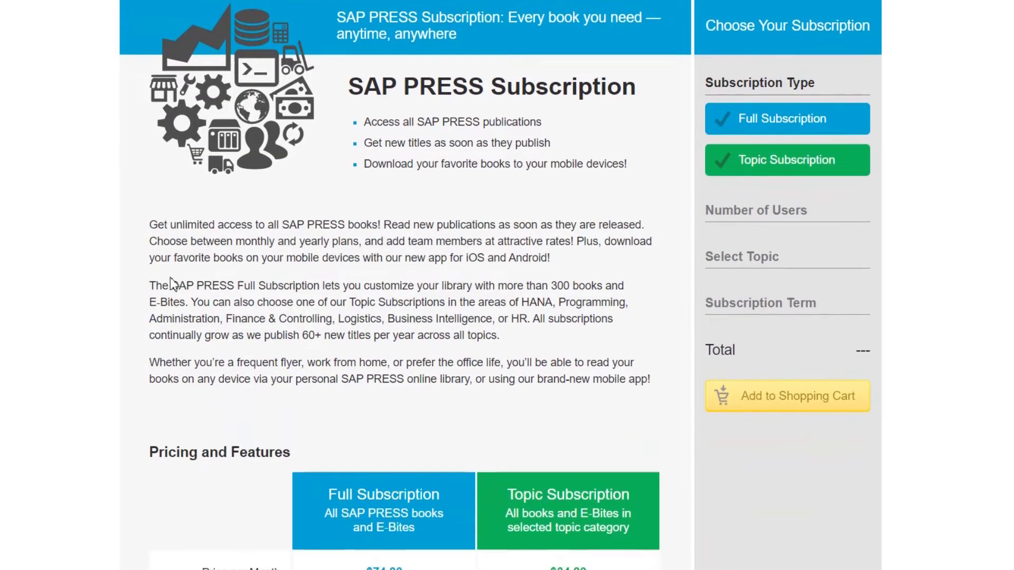
scroll(170, 278, "down", 3)
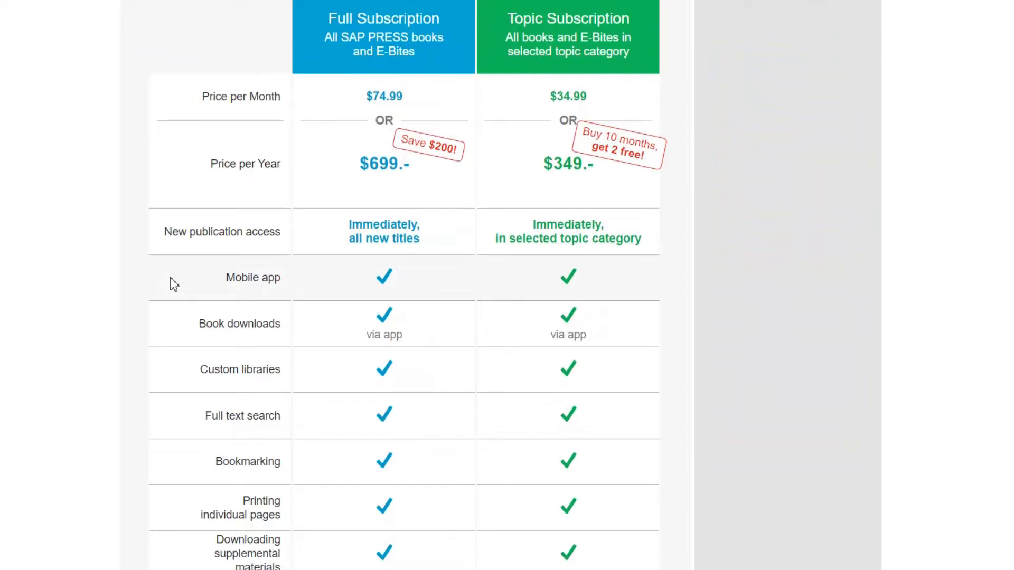
scroll(174, 284, "up", 15)
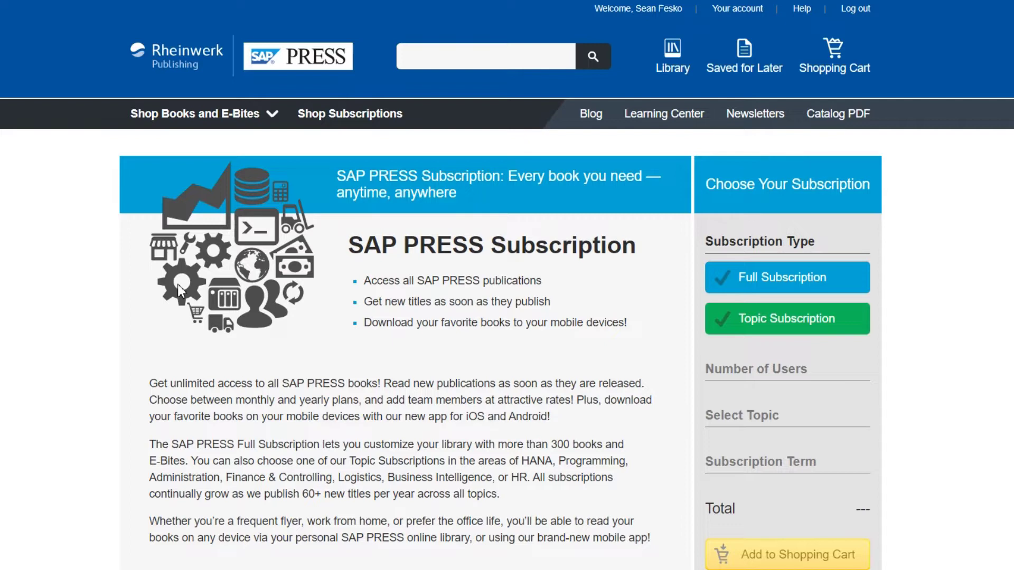
left_click(843, 331)
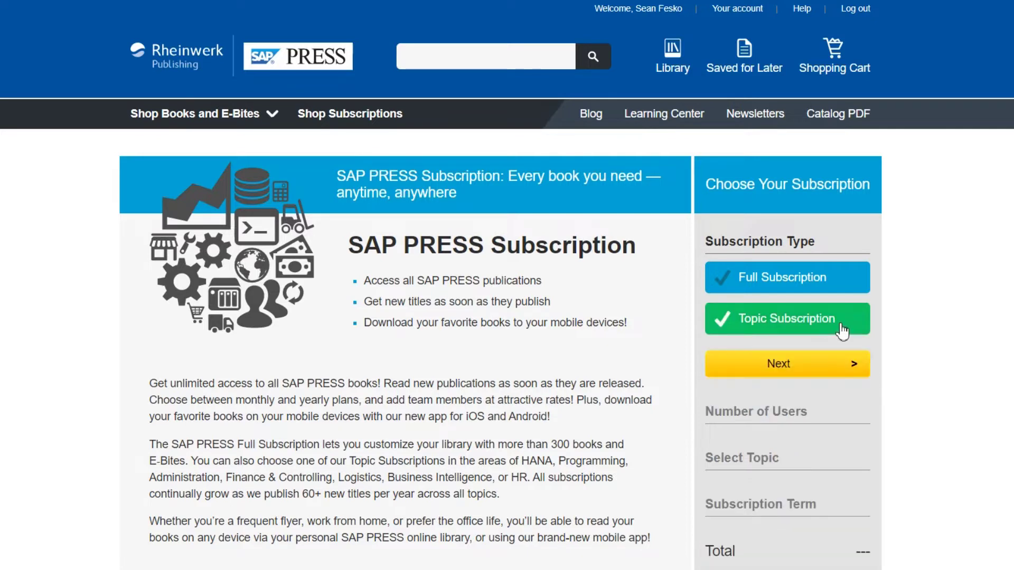
Confirm Topic Subscription and set the number of users to 2
left_click(831, 369)
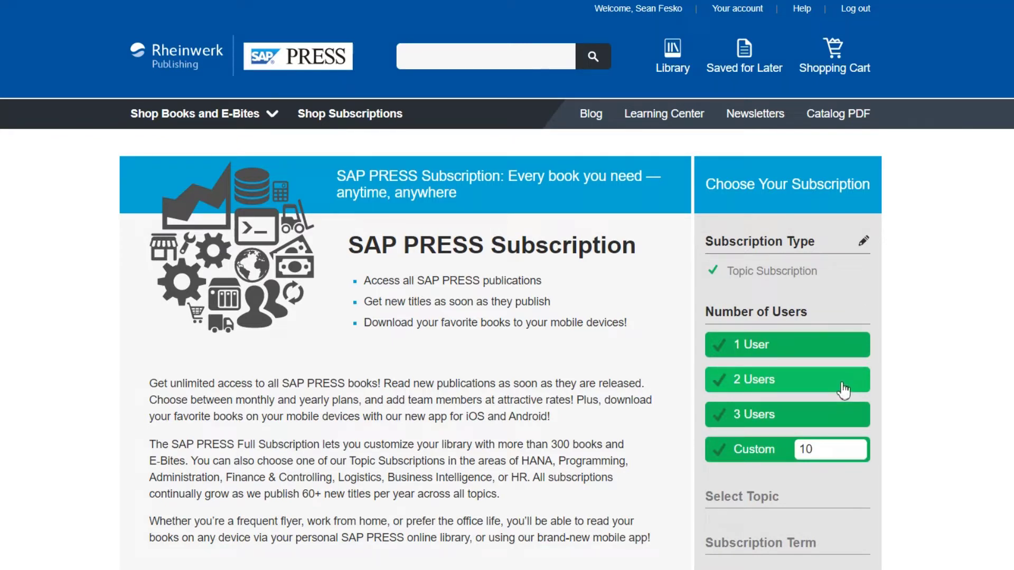
left_click(844, 390)
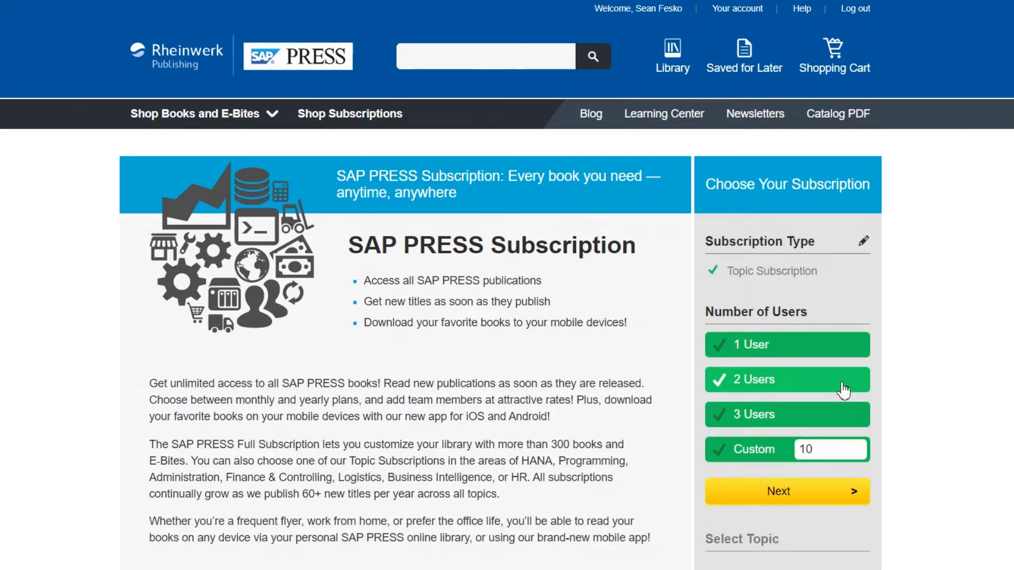
left_click(845, 494)
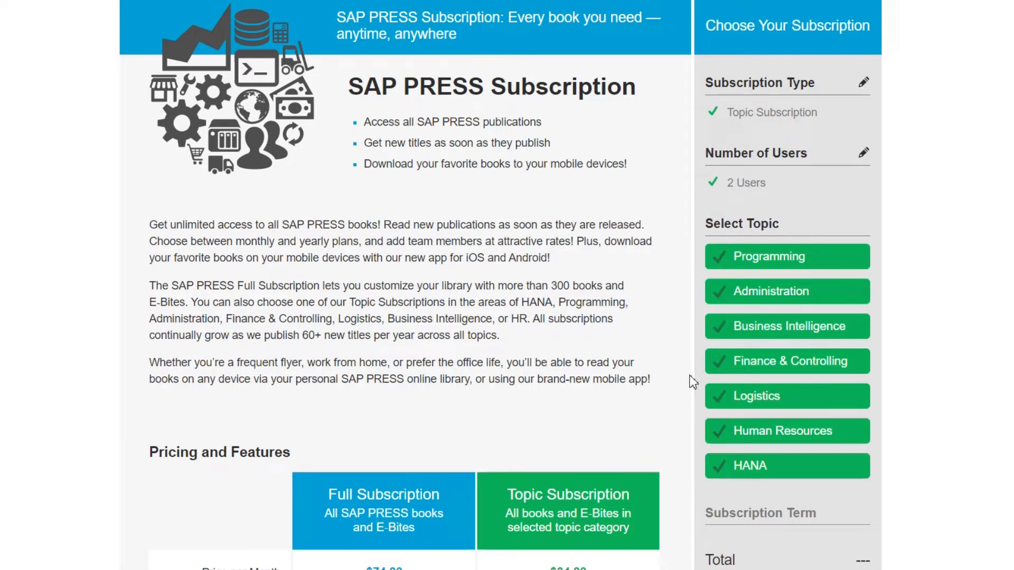
Pick Finance & Controlling as topic with annual billing and add it to the cart
left_click(756, 365)
scroll(757, 365, "down", 3)
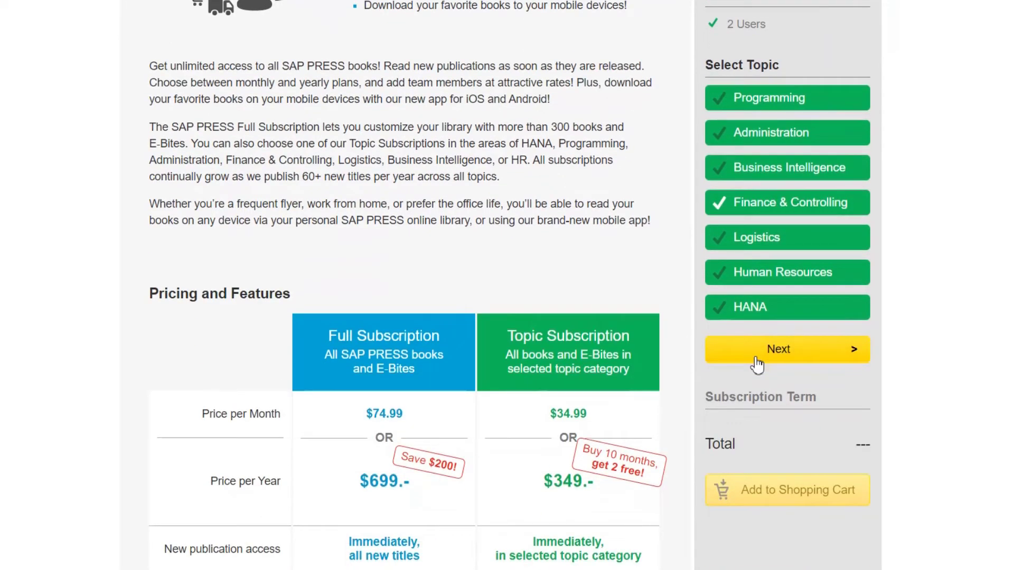
left_click(757, 358)
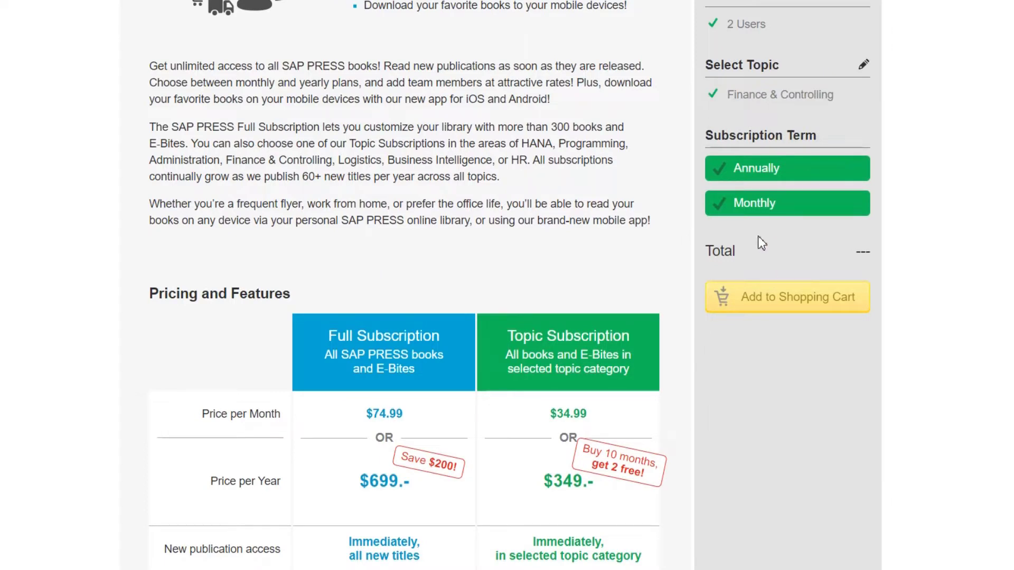
left_click(755, 179)
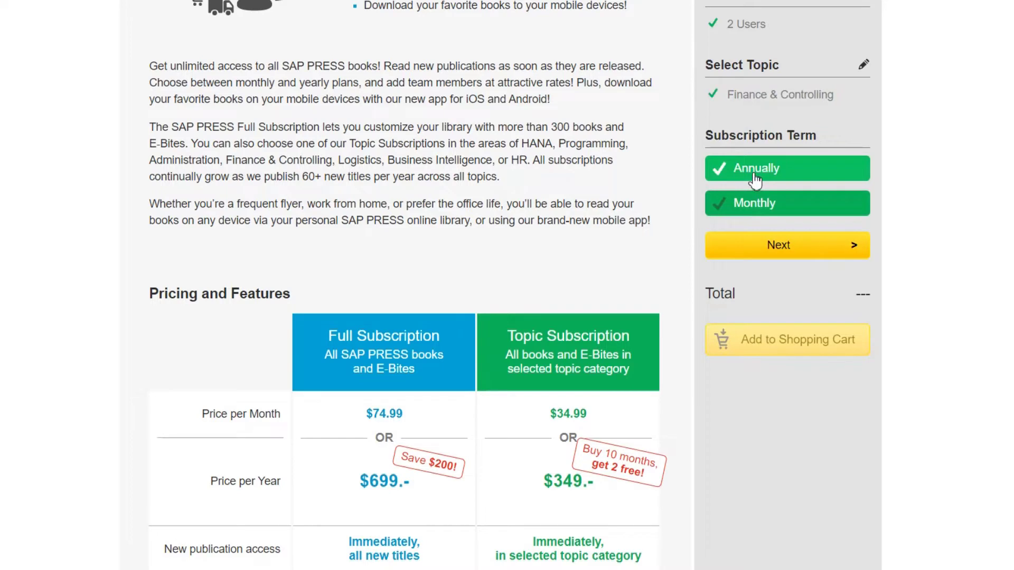
left_click(778, 248)
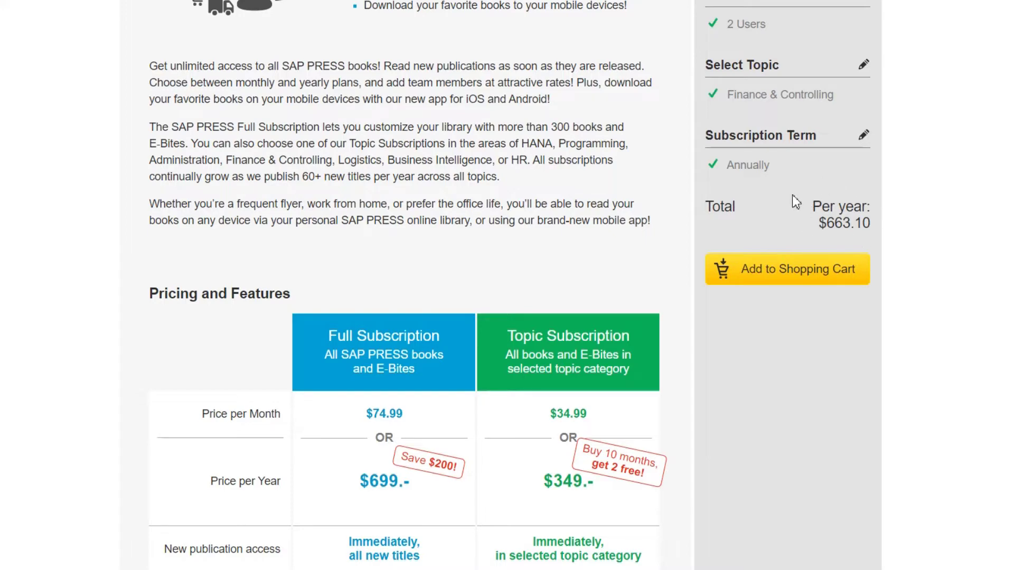
left_click(789, 271)
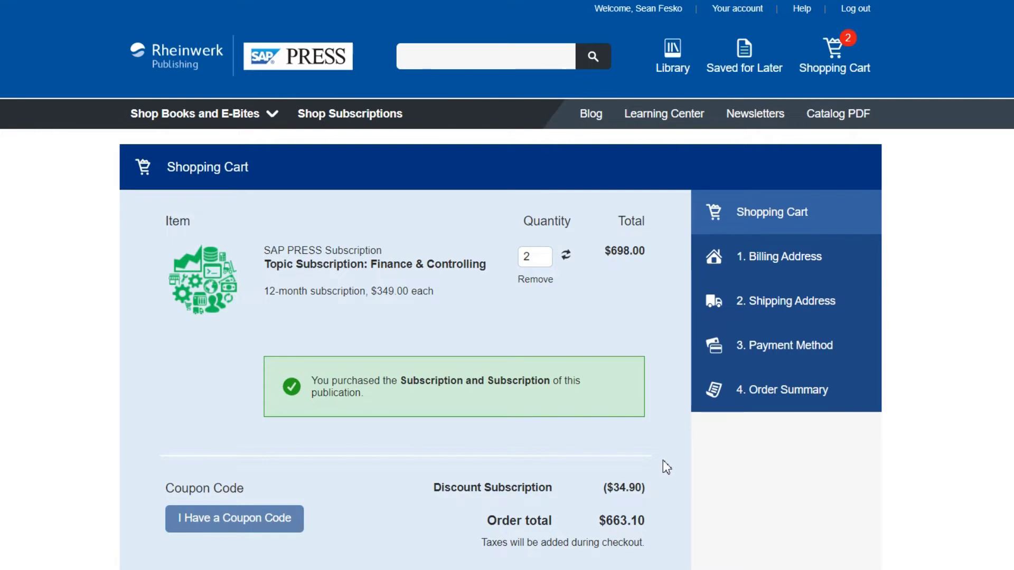
Check out, ship to the billing address, and place the $704.54 order
scroll(666, 467, "down", 2)
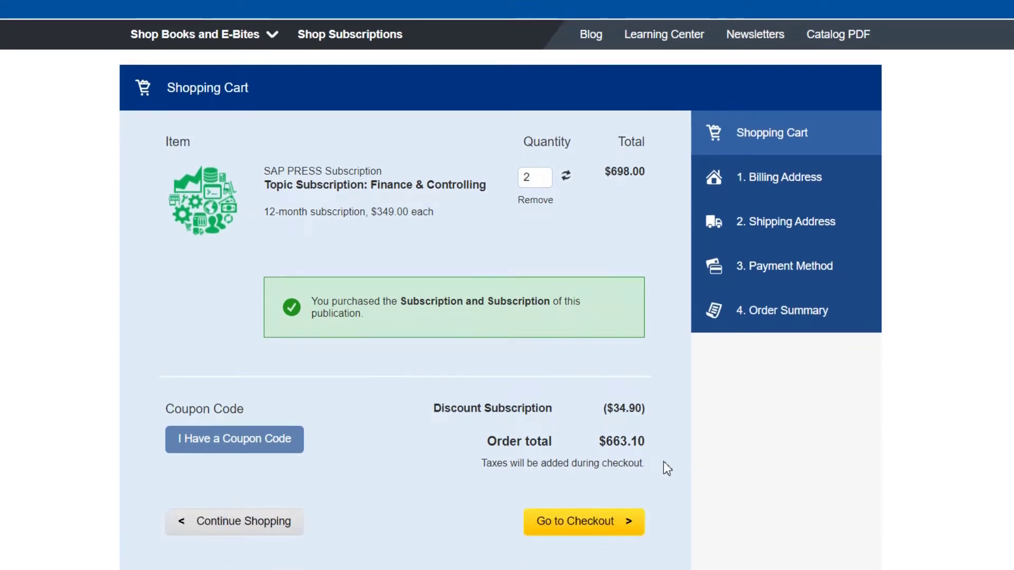
left_click(622, 522)
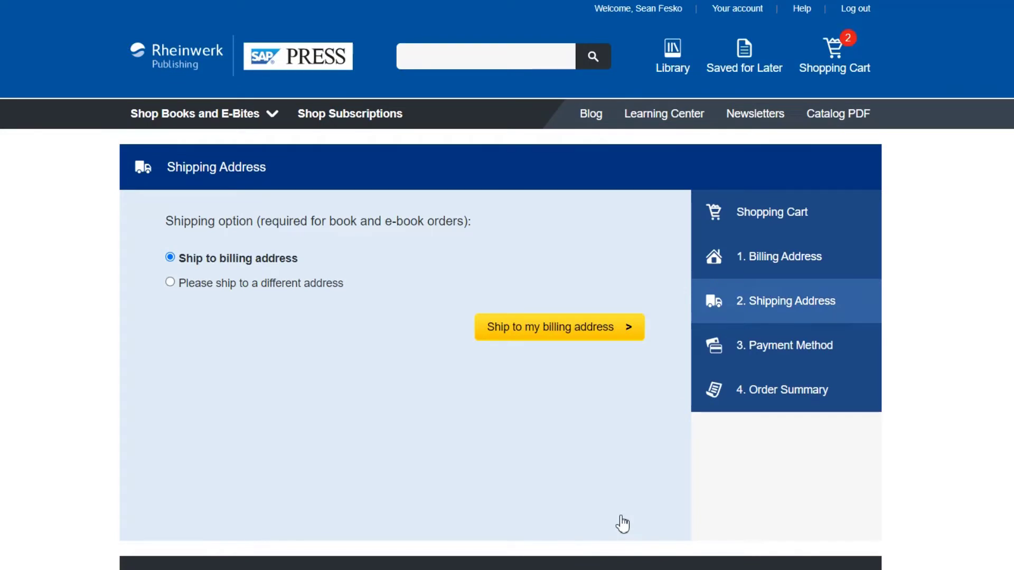
left_click(595, 328)
scroll(602, 280, "down", 3)
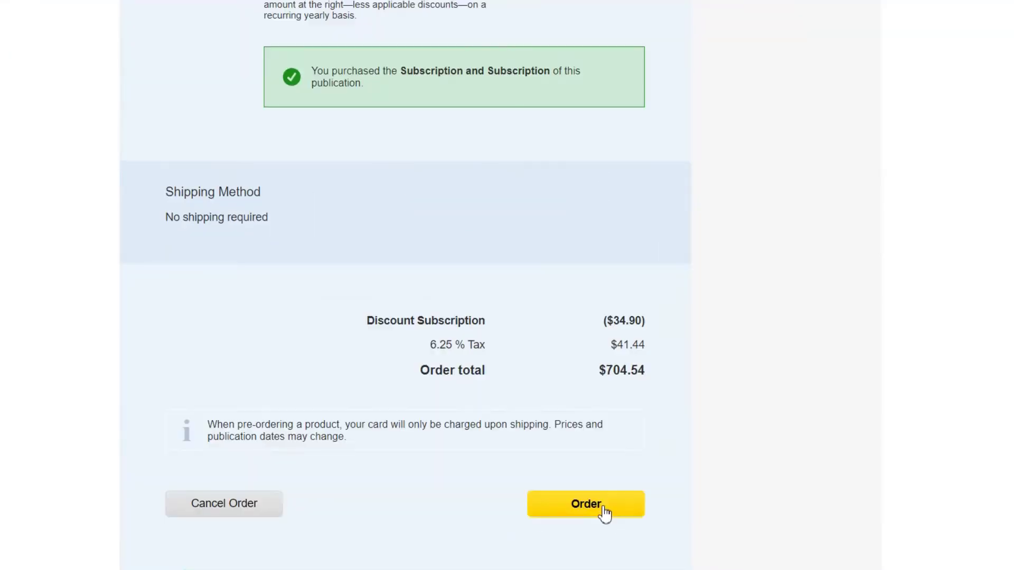
left_click(604, 511)
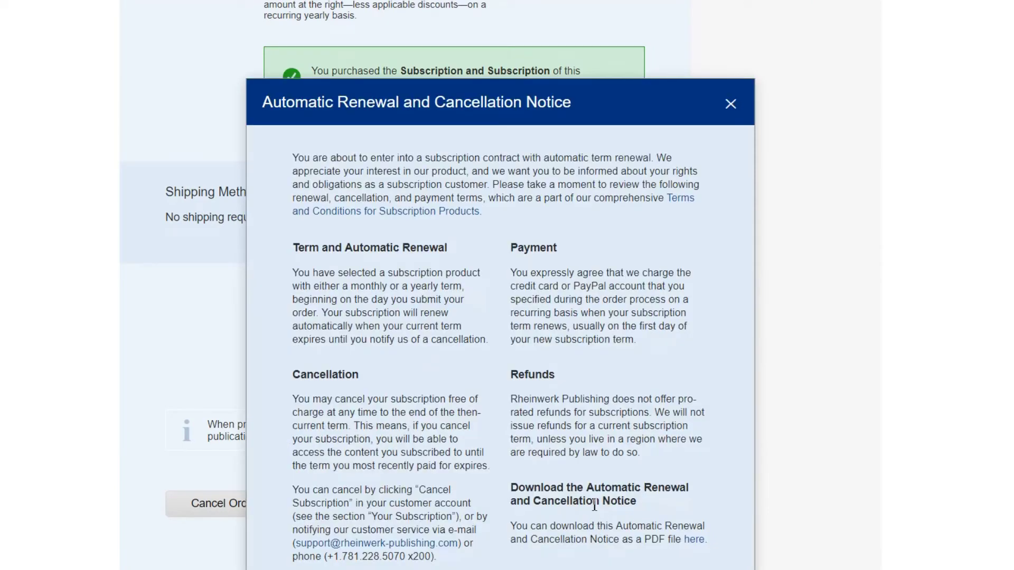
Accept the renewal/cancellation notice, publisher terms and conditions, and subscription product terms
scroll(590, 502, "down", 4)
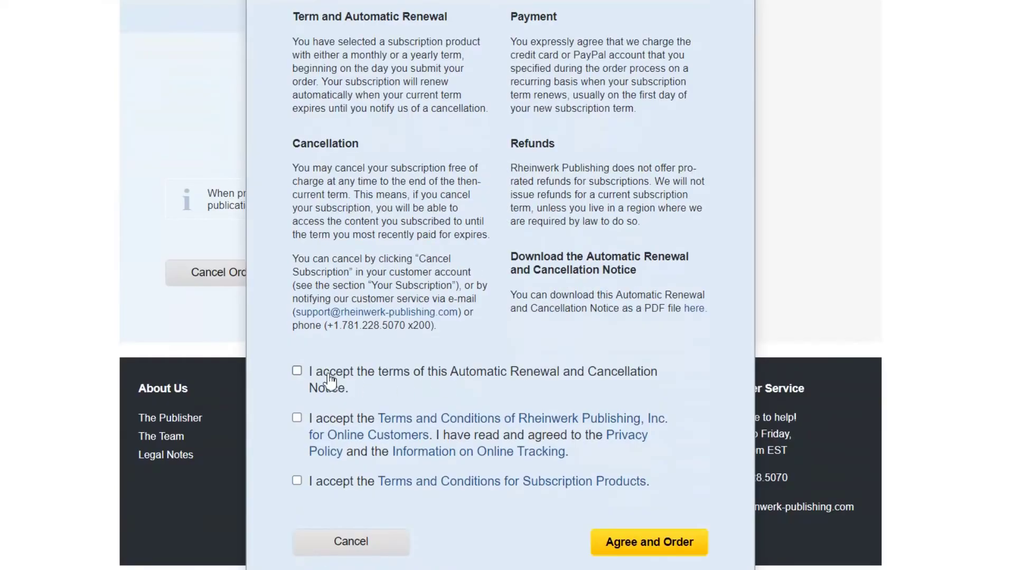
left_click(297, 370)
left_click(297, 418)
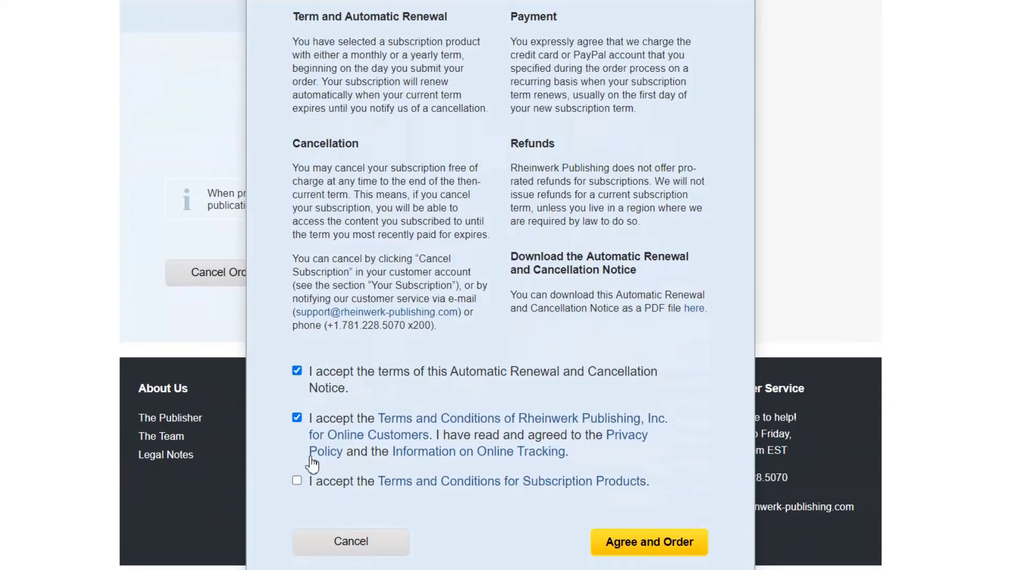
left_click(299, 481)
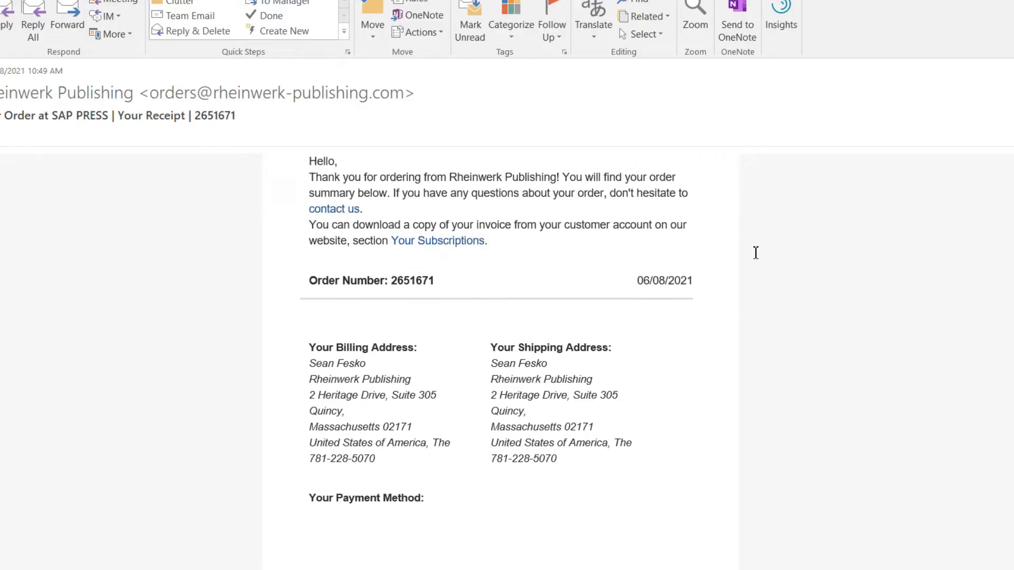
scroll(756, 253, "down", 6)
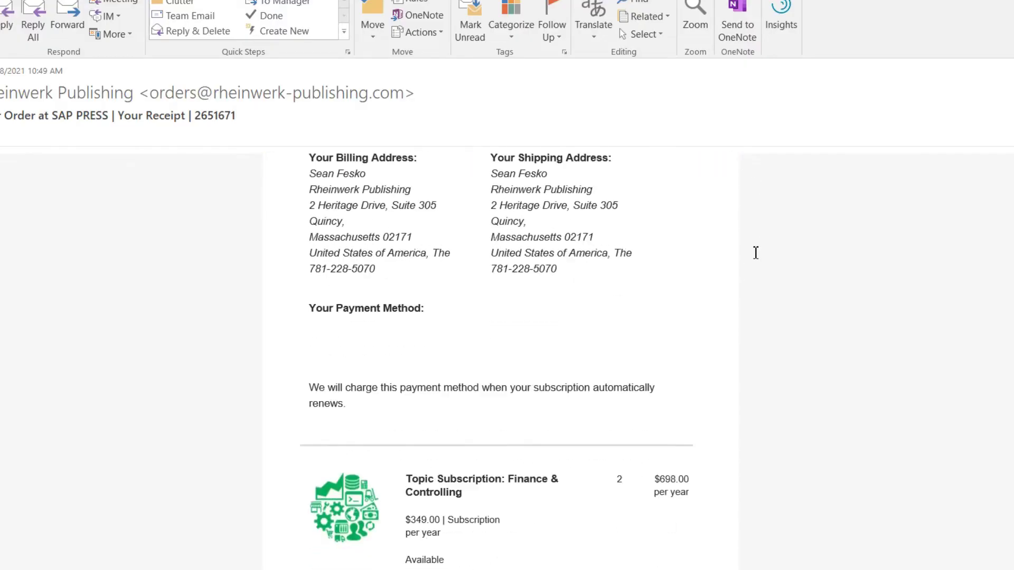
Scroll through the receipt and license-key e-mails and select the first license key
scroll(756, 253, "down", 7)
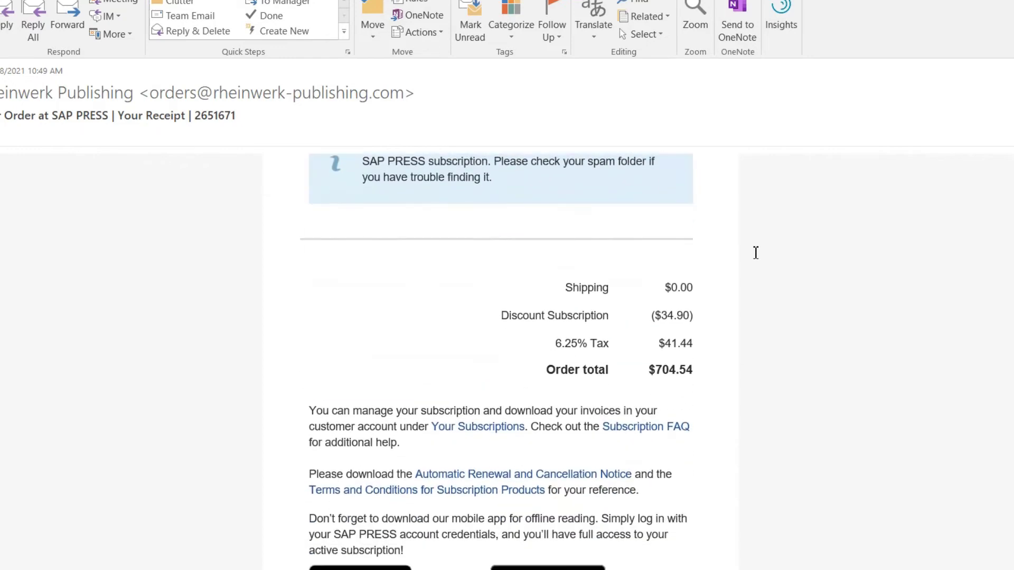
scroll(756, 253, "down", 1)
scroll(756, 253, "up", 6)
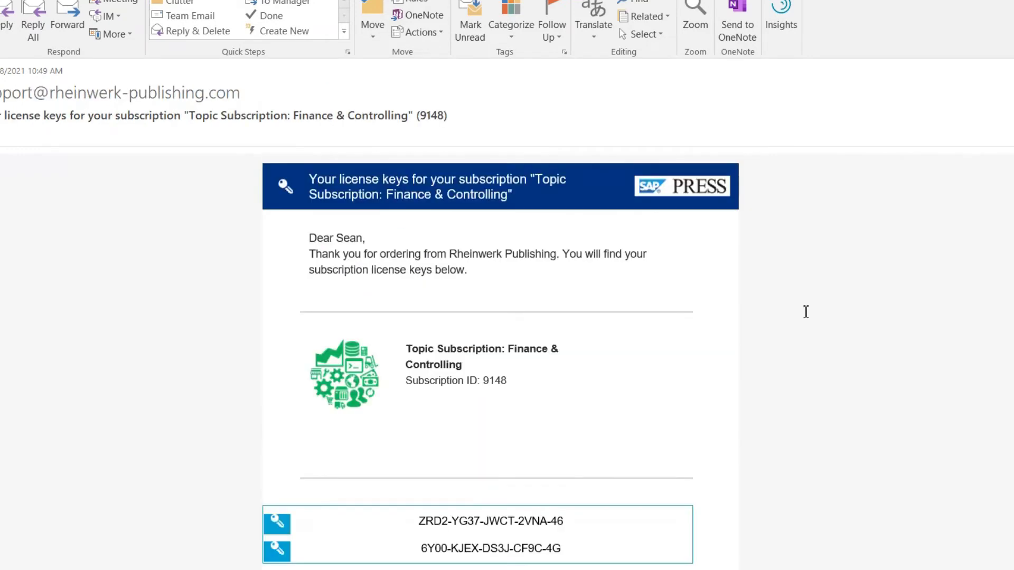
scroll(804, 310, "down", 3)
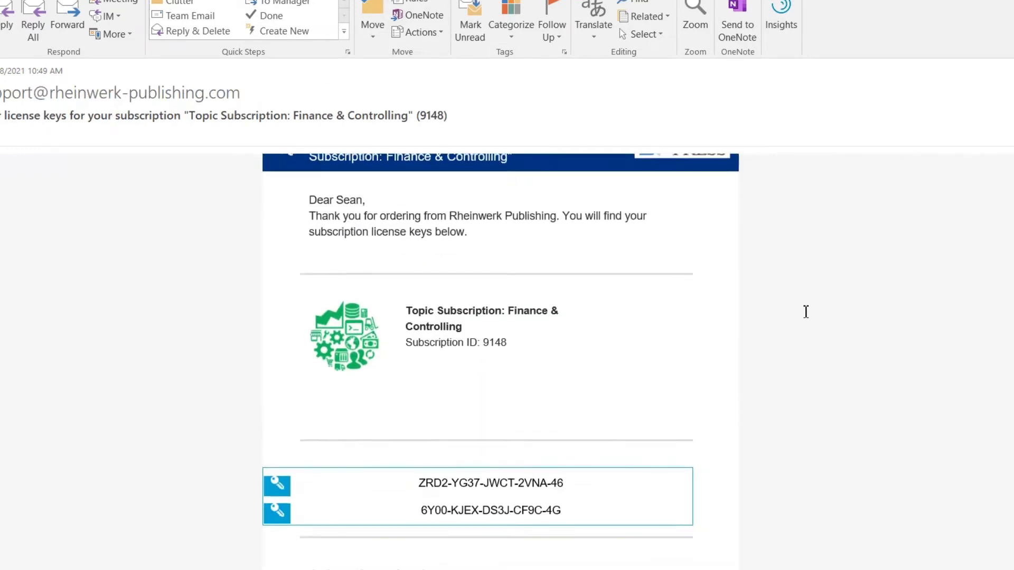
scroll(806, 313, "down", 8)
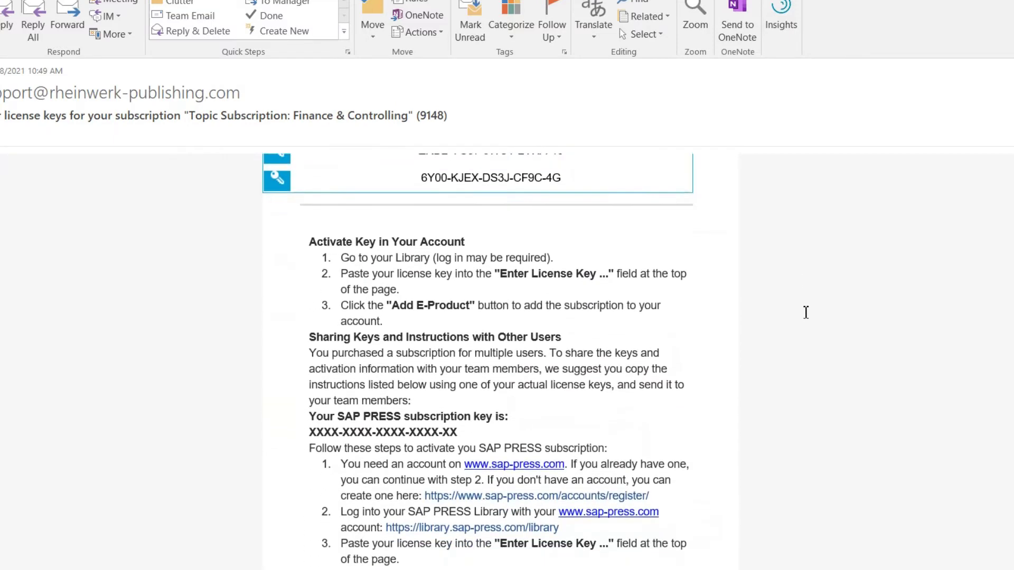
scroll(806, 312, "down", 4)
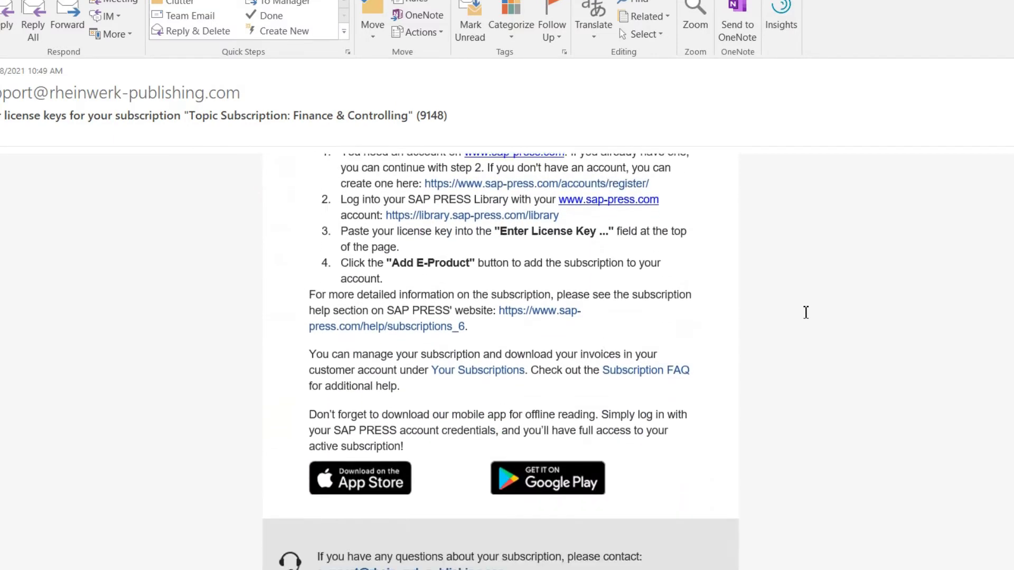
scroll(806, 312, "up", 10)
scroll(806, 312, "up", 1)
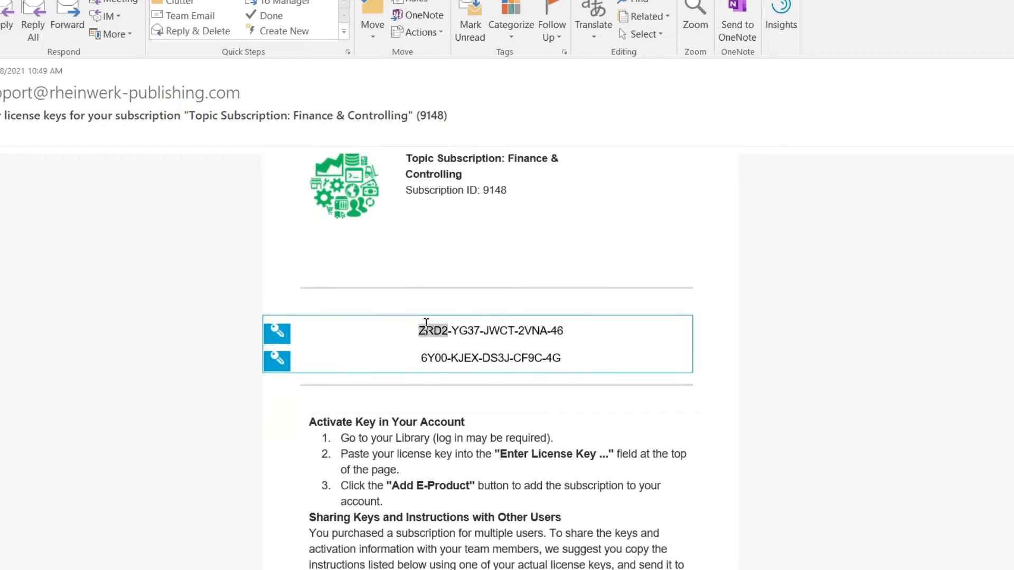
triple_click(423, 331)
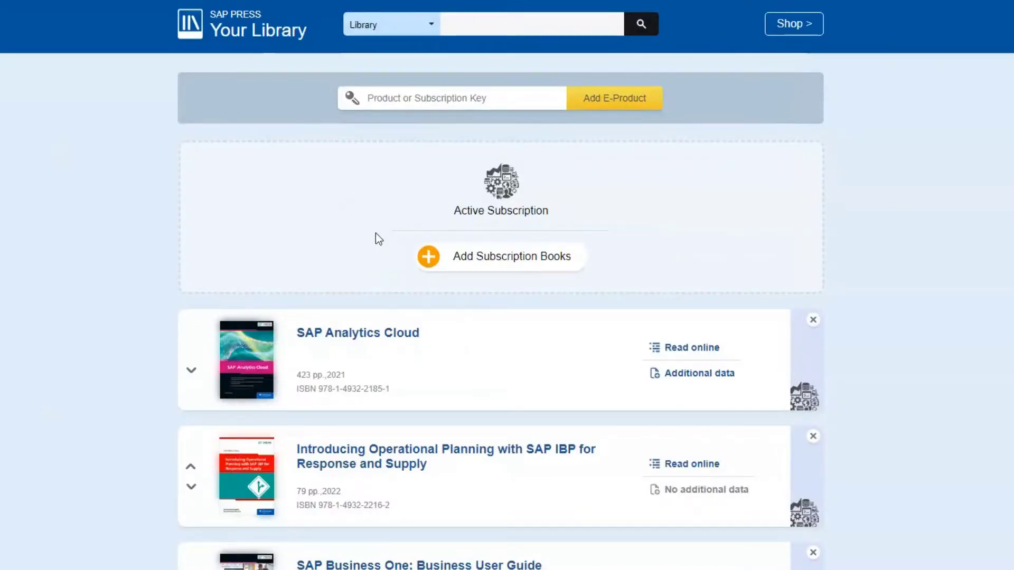
Enter the subscription license key into the Your Library Product or Subscription Key field
left_click(422, 98)
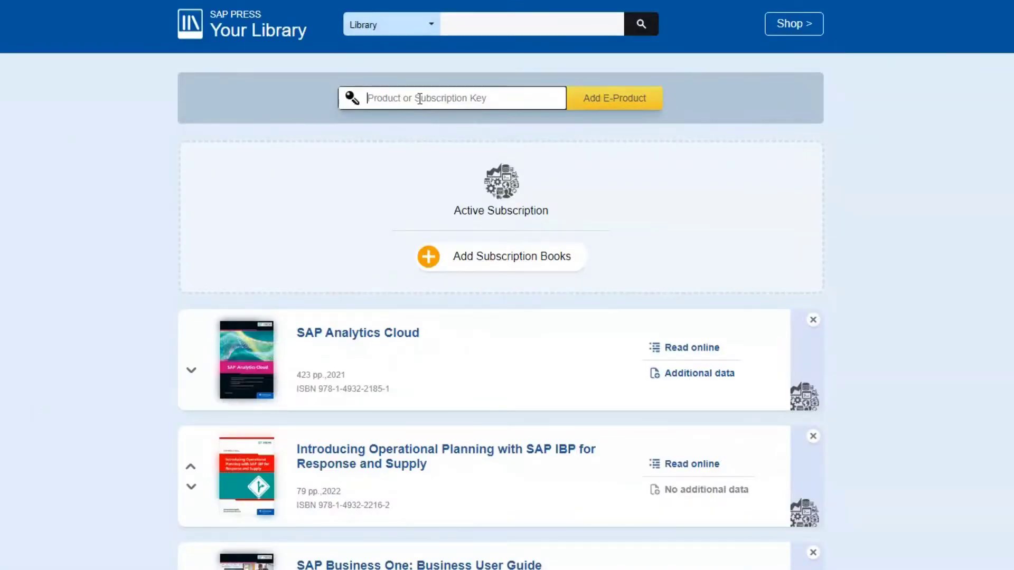
type("123456789")
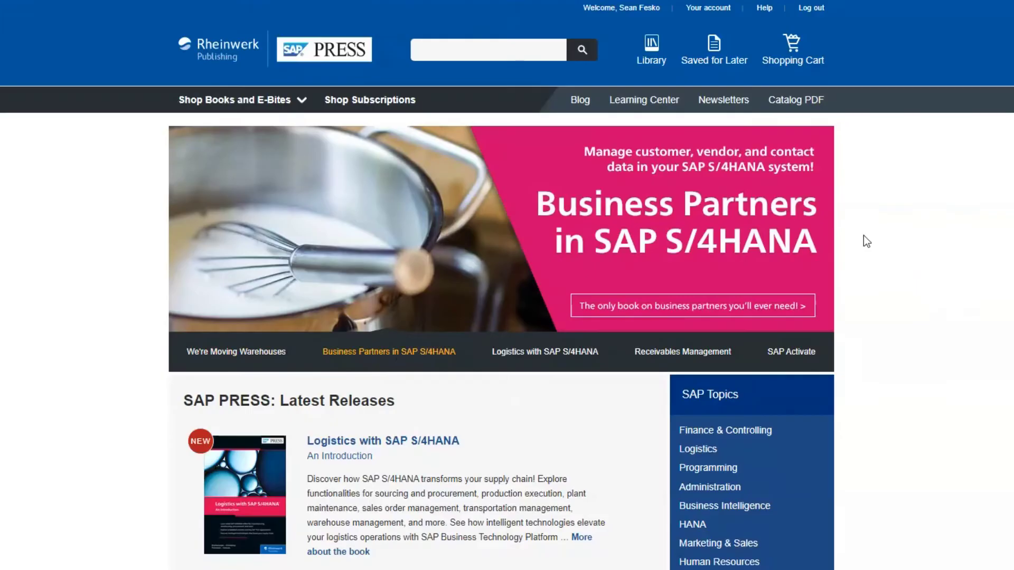
Open Your account, then Your Subscriptions listing the active Finance & Controlling subscription
left_click(706, 10)
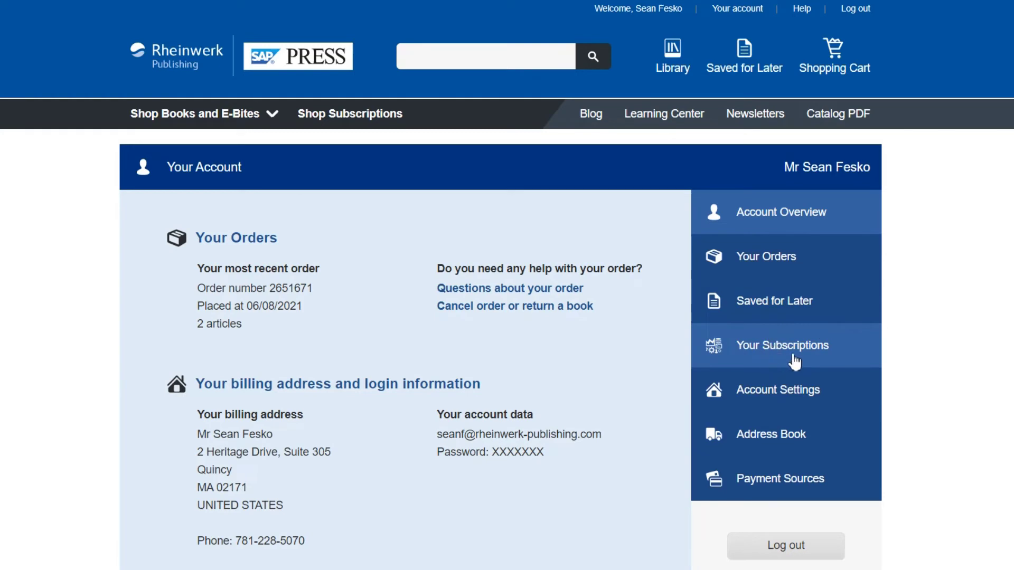
left_click(835, 346)
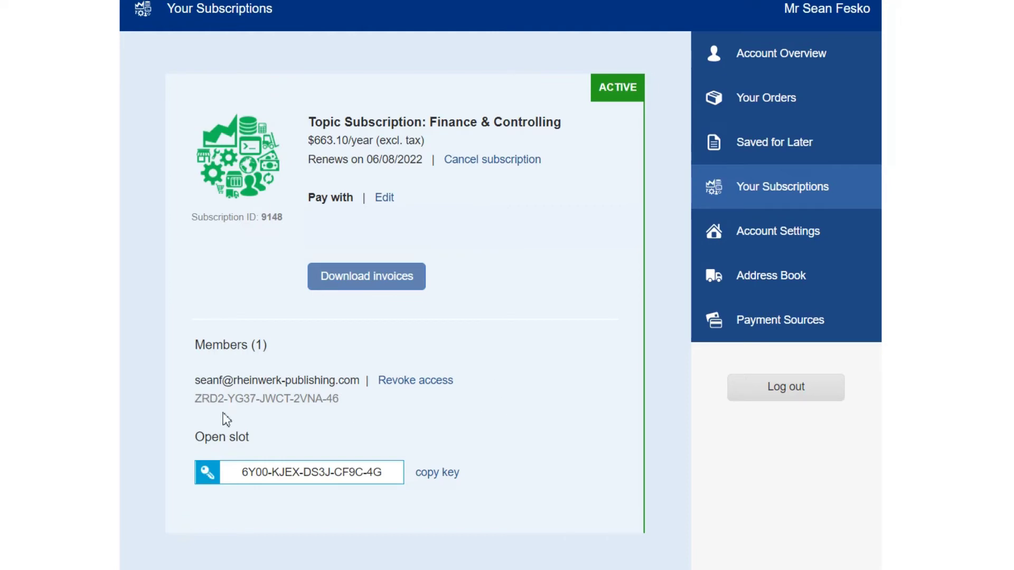
scroll(512, 460, "up", 3)
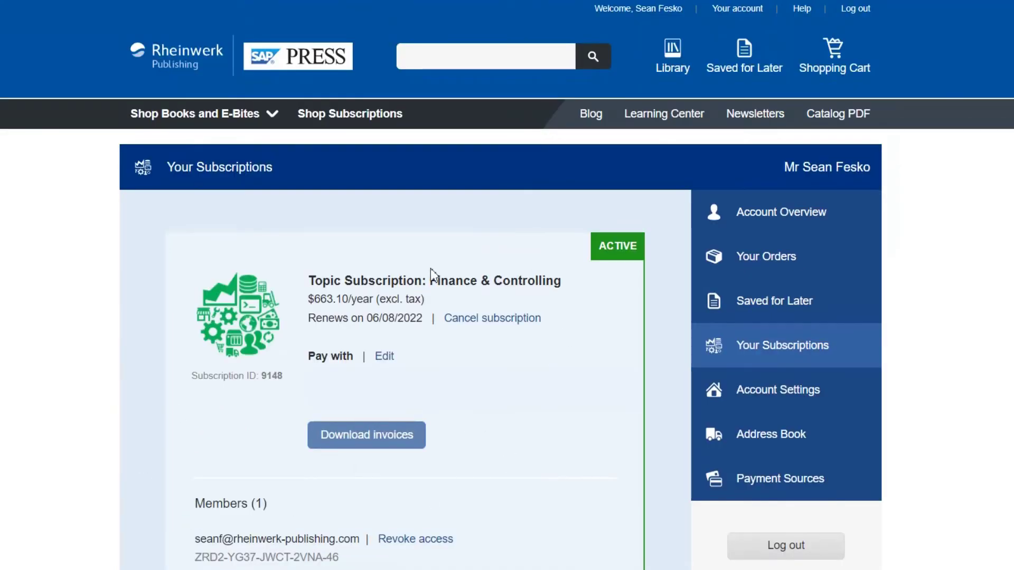
Cancel the Finance & Controlling subscription, dismiss the reactivation prompt, and highlight the remove-member option
left_click(451, 323)
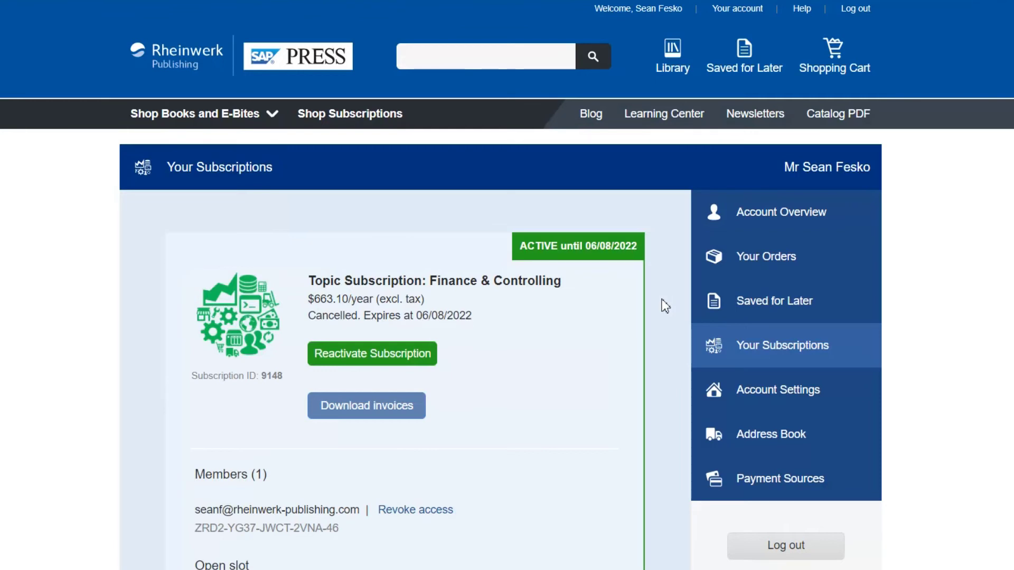
left_click(362, 367)
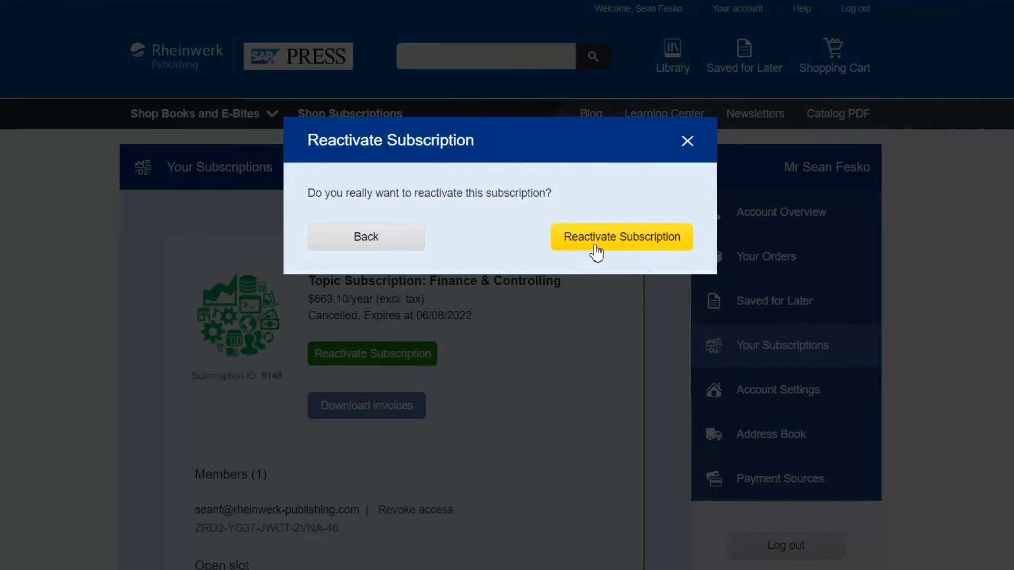
left_click(685, 141)
scroll(489, 285, "down", 5)
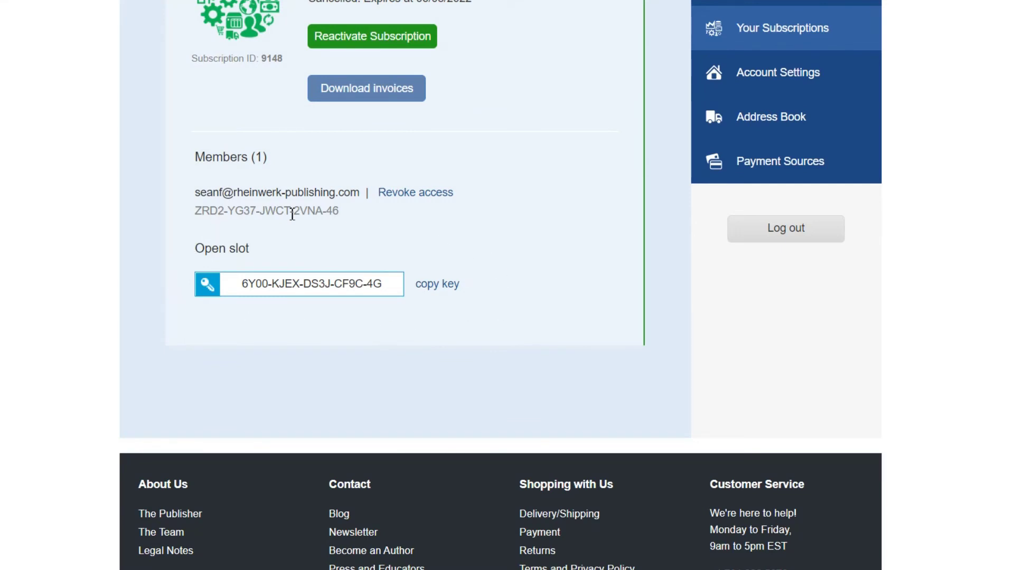
left_click_drag(470, 190, 373, 194)
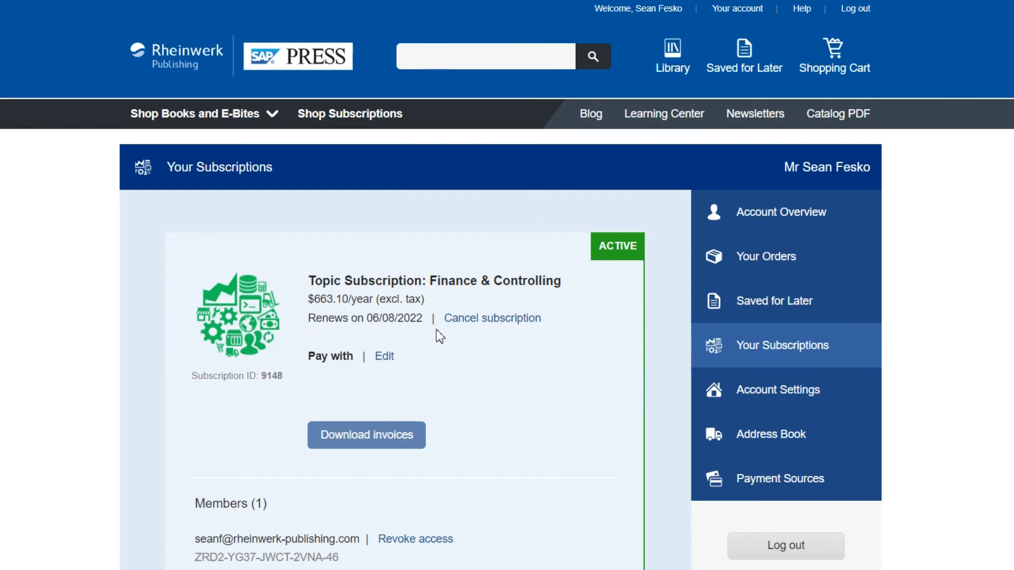
Open the payment-method options for the reactivated Finance & Controlling subscription
left_click(384, 357)
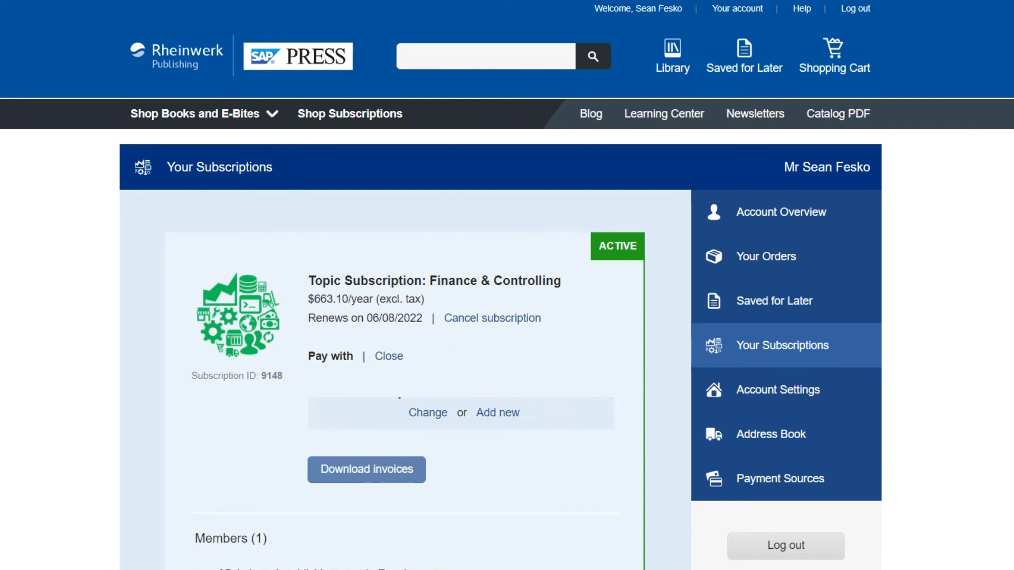
Begin adding a new credit card, then abandon it and return to Your Subscriptions
left_click(508, 415)
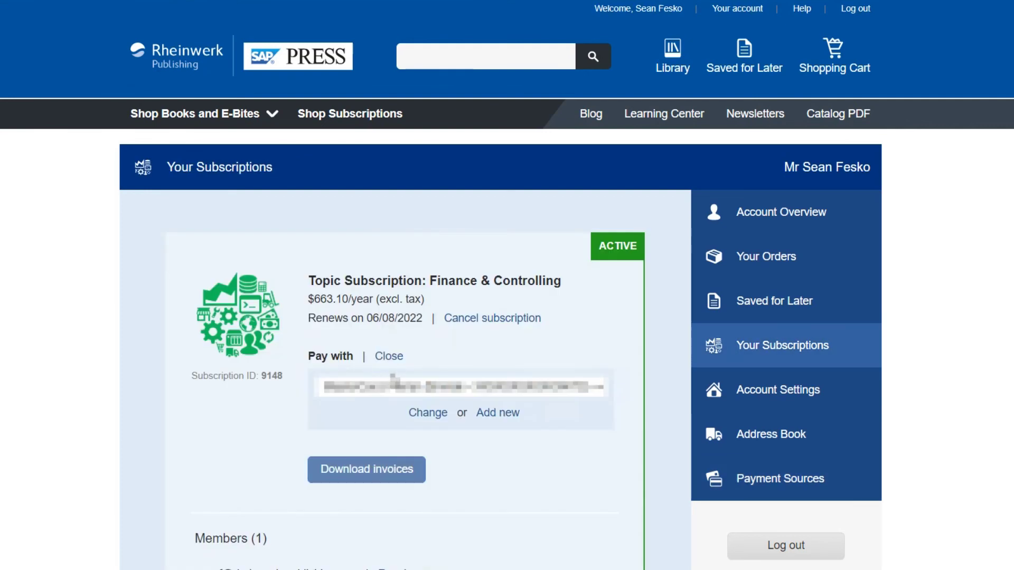
left_click(399, 386)
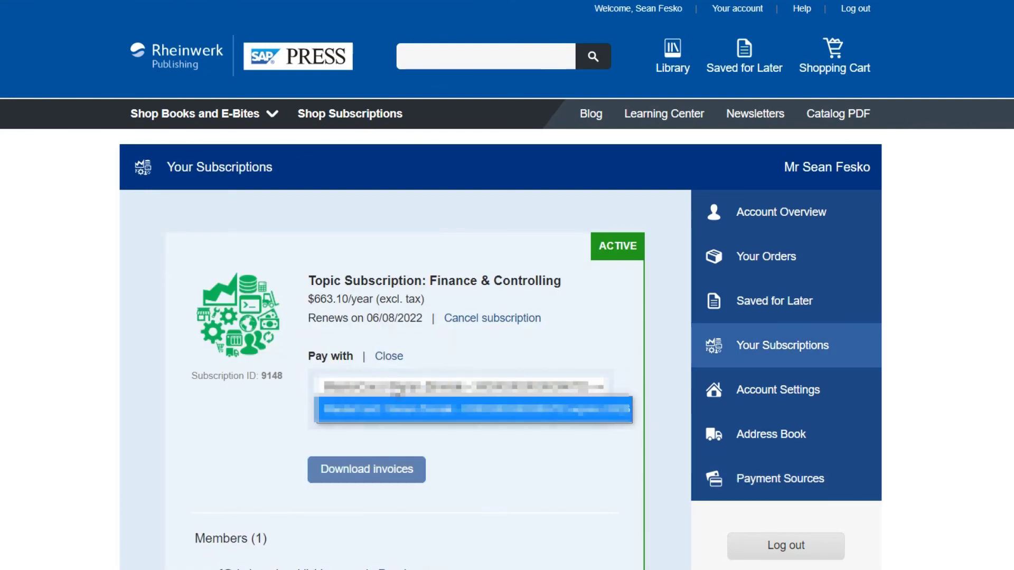